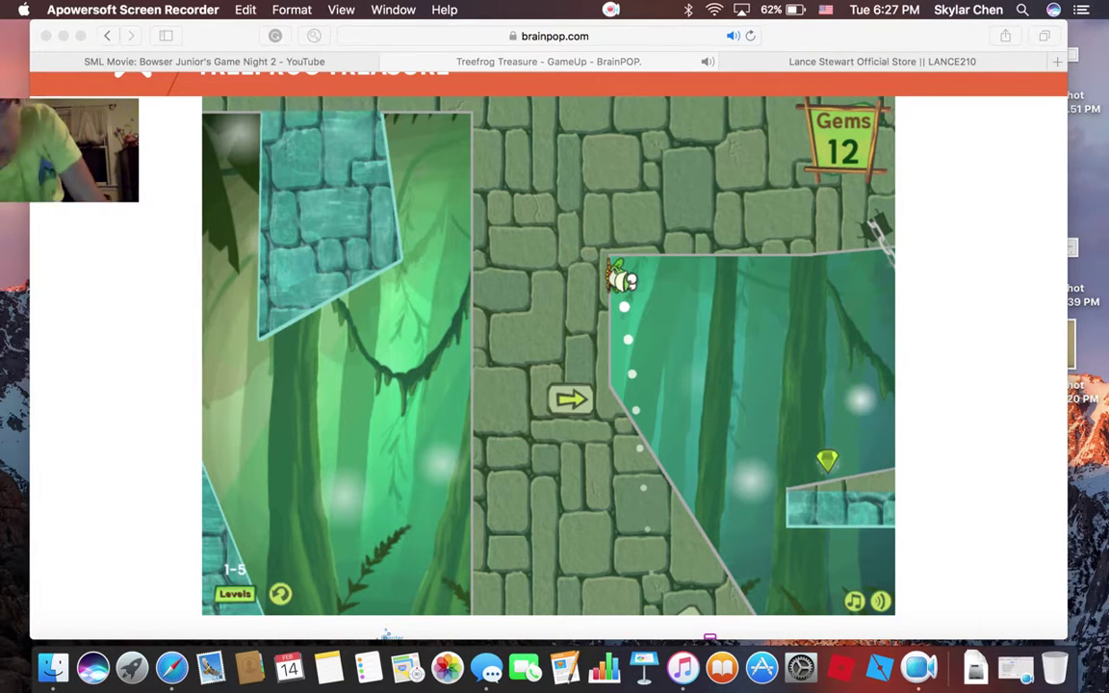
Jump the frog through level 1-5 onto the 0.50 mark, collecting all 28 gems
left_click(851, 446)
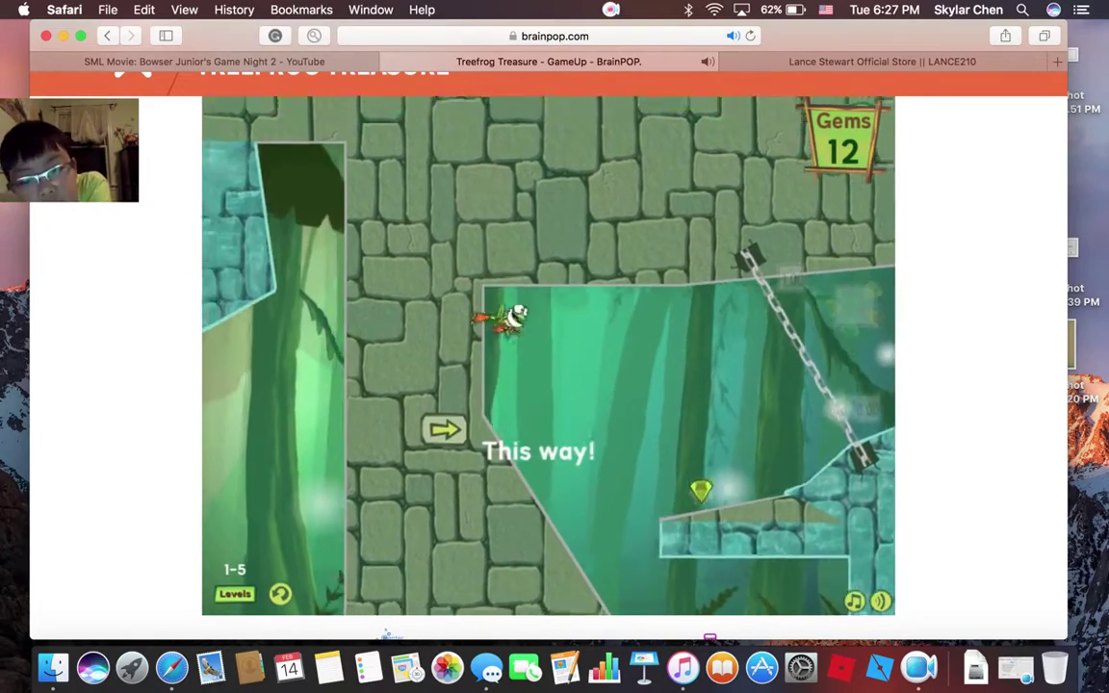
left_click(852, 445)
left_click_drag(676, 281, 632, 236)
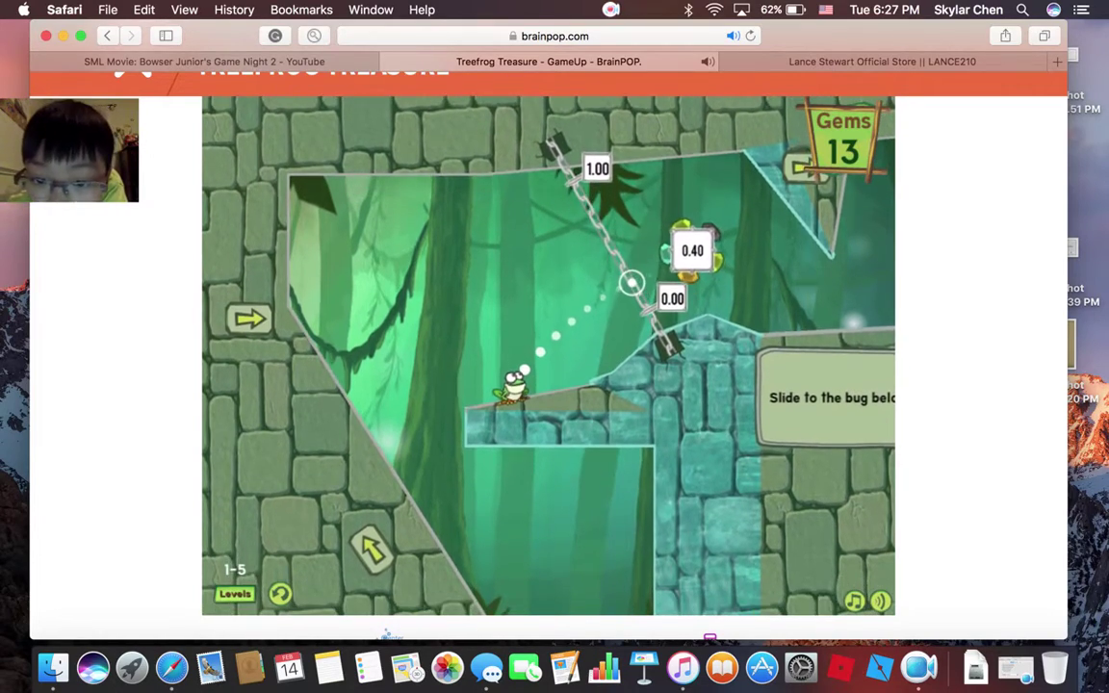
left_click(629, 275)
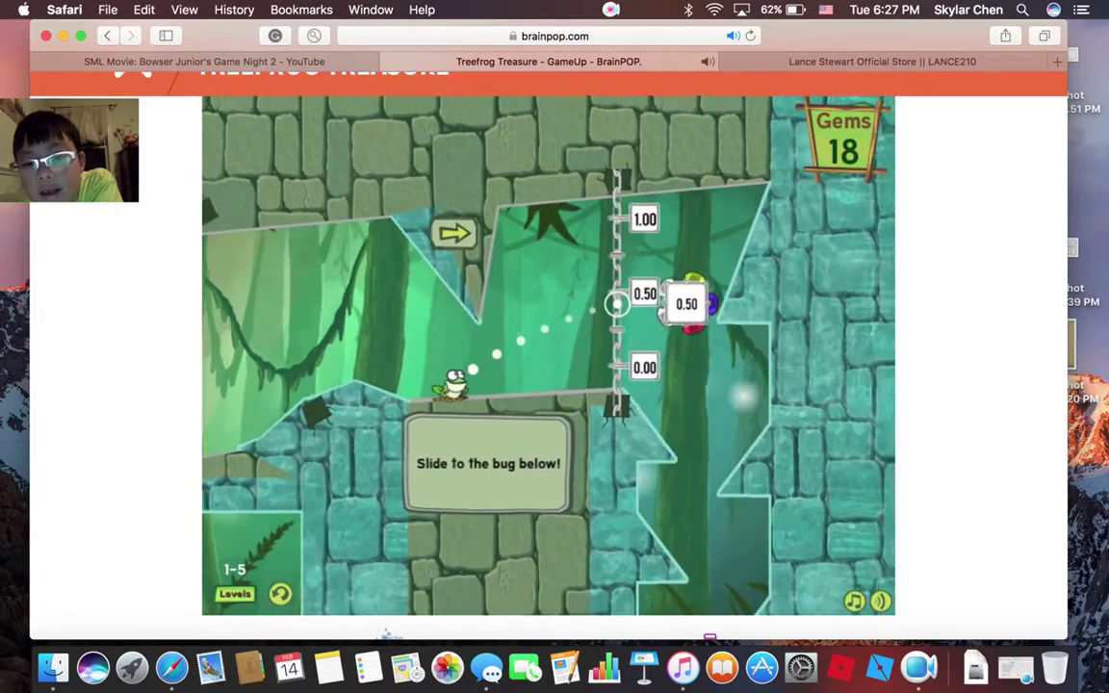
left_click(613, 295)
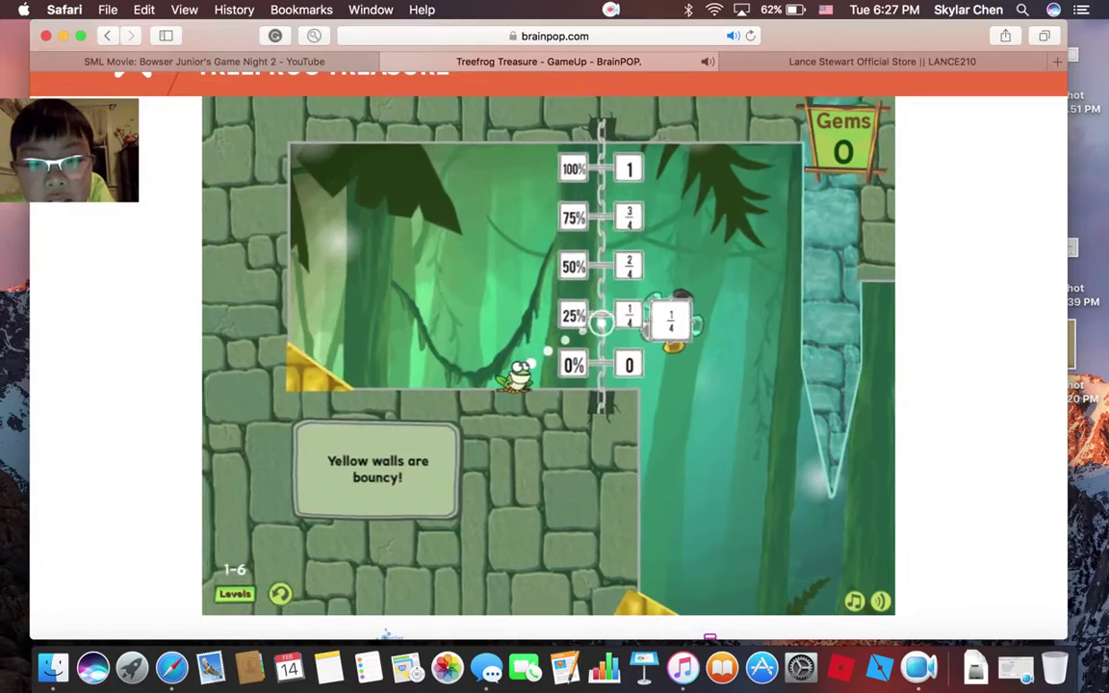
Bounce the frog over yellow slopes and 1/4 marks to the golden scarab
left_click(605, 310)
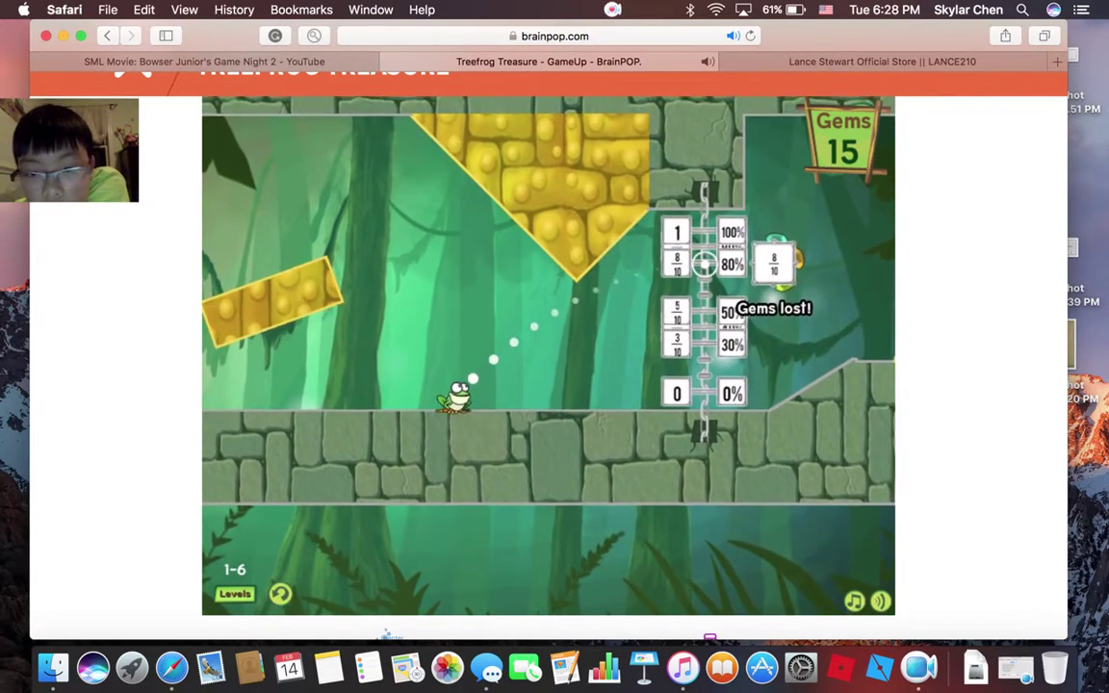
left_click(597, 289)
left_click(592, 322)
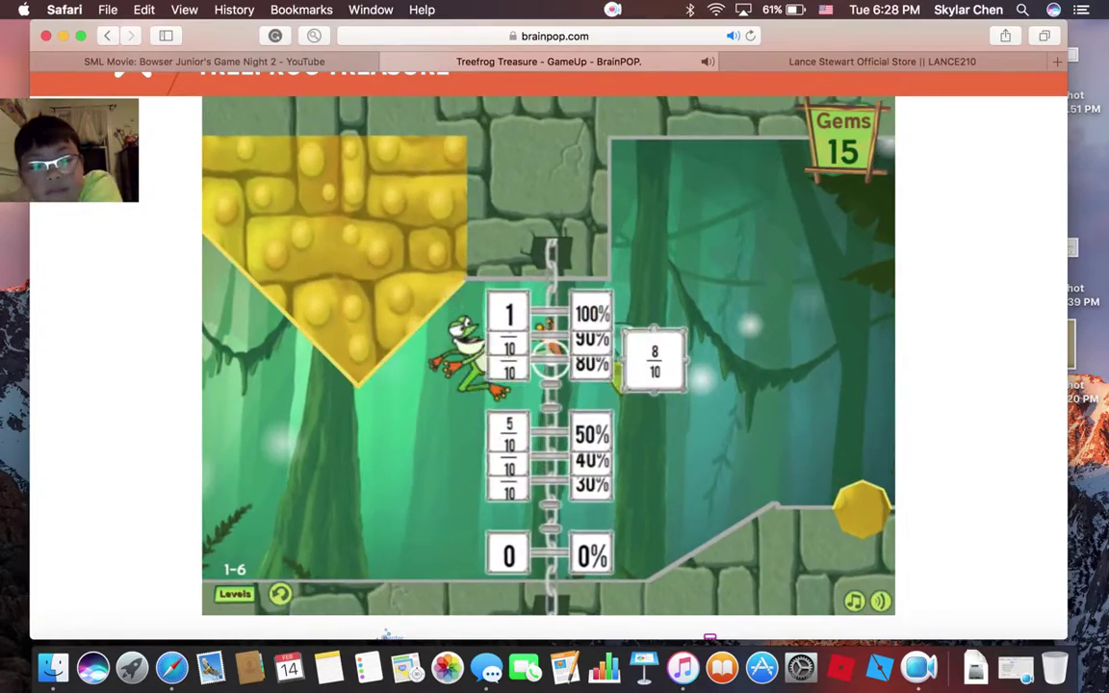
left_click(578, 317)
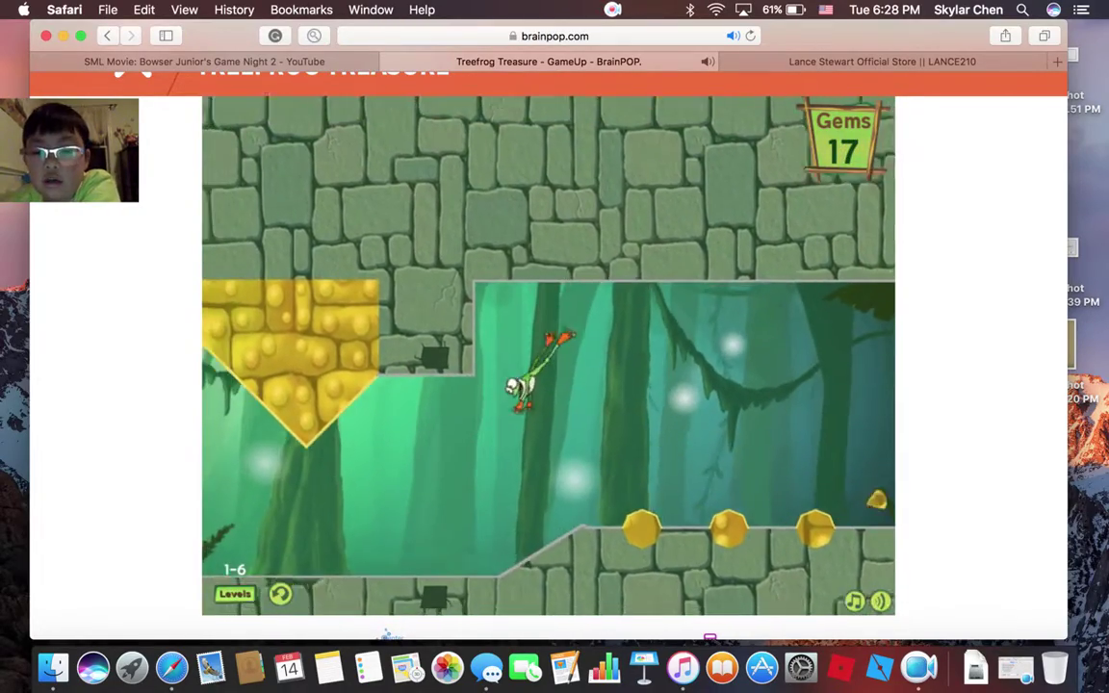
left_click(635, 303)
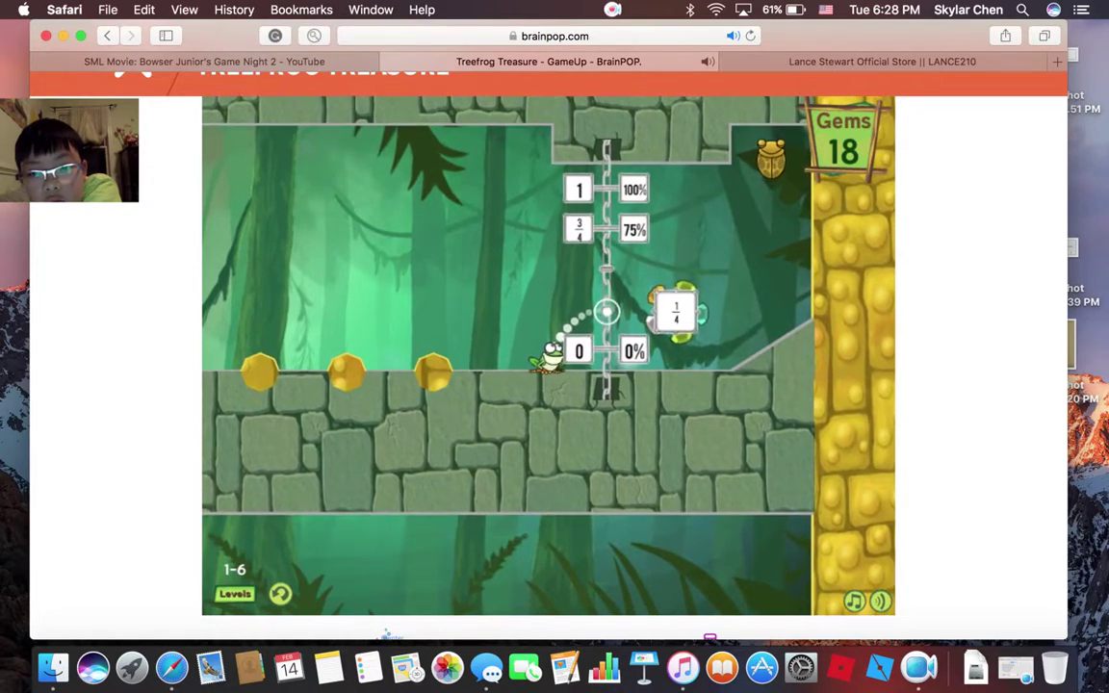
left_click(603, 300)
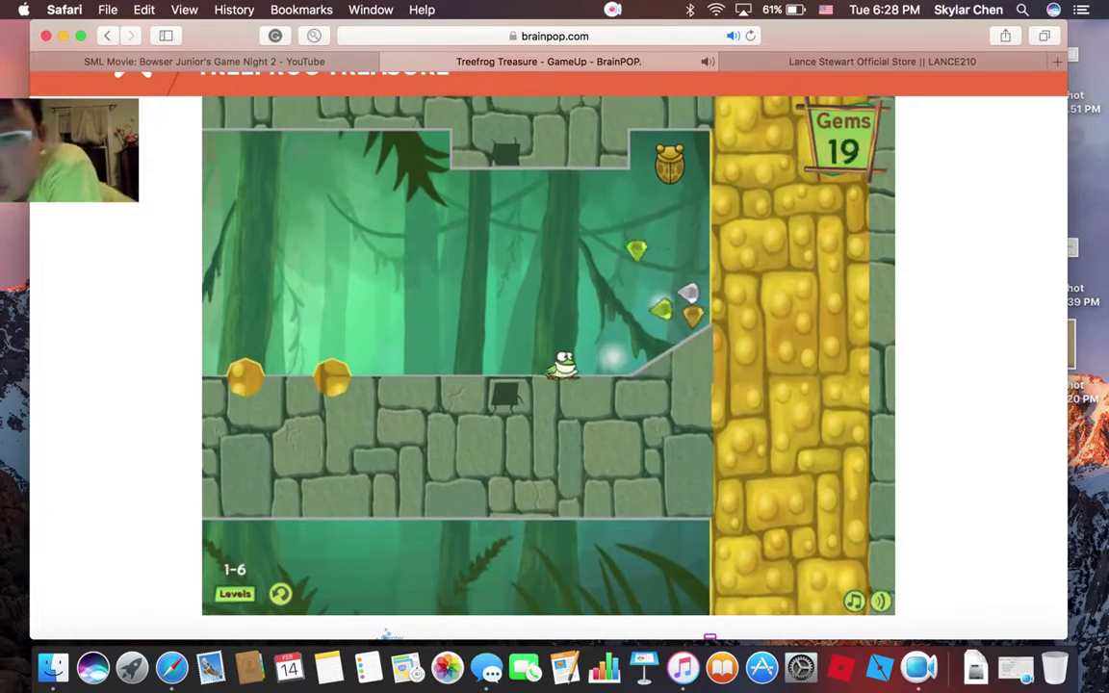
left_click(603, 258)
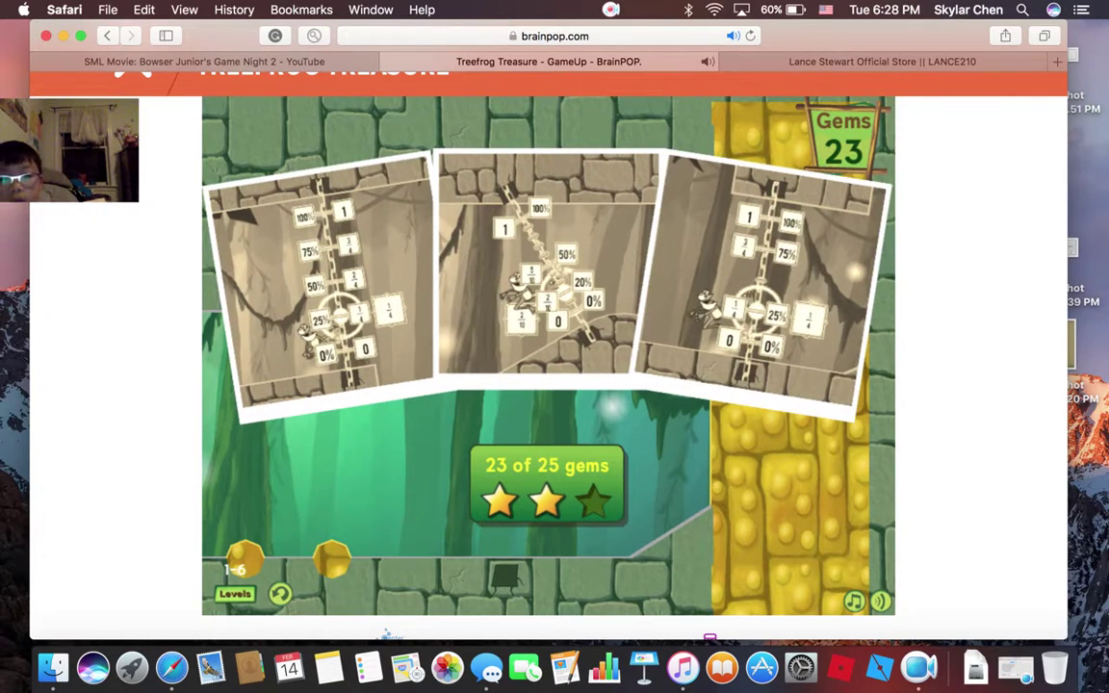
Advance to level 1-7 and leap the frog between walls, reaching 13 gems
left_click(545, 579)
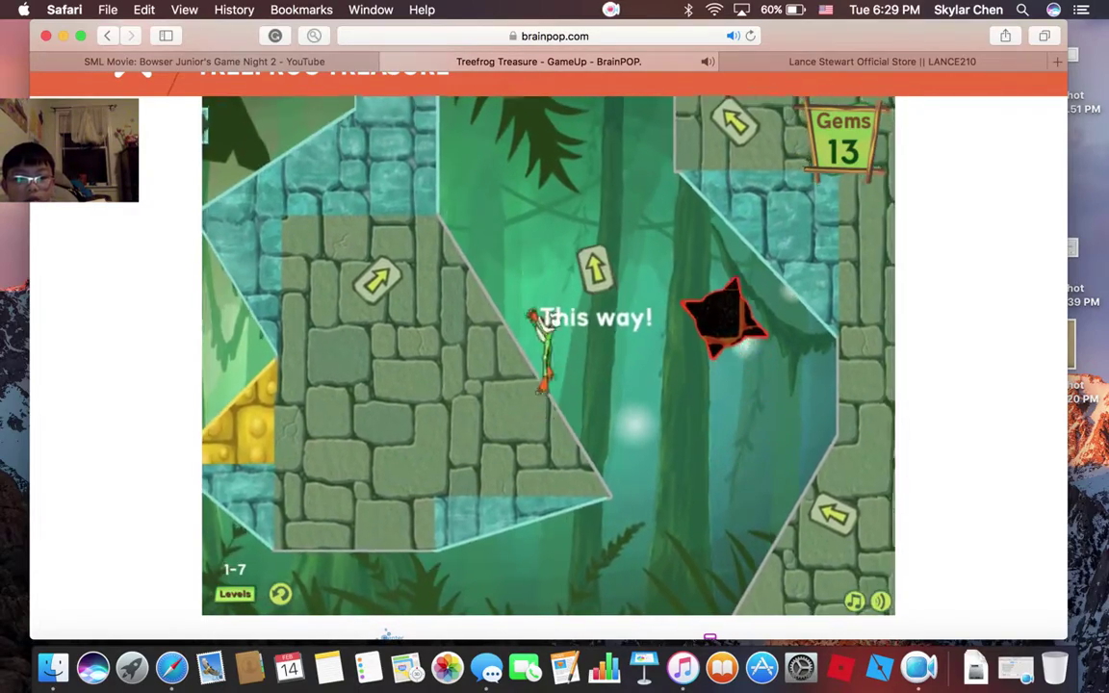
left_click_drag(544, 346, 481, 289)
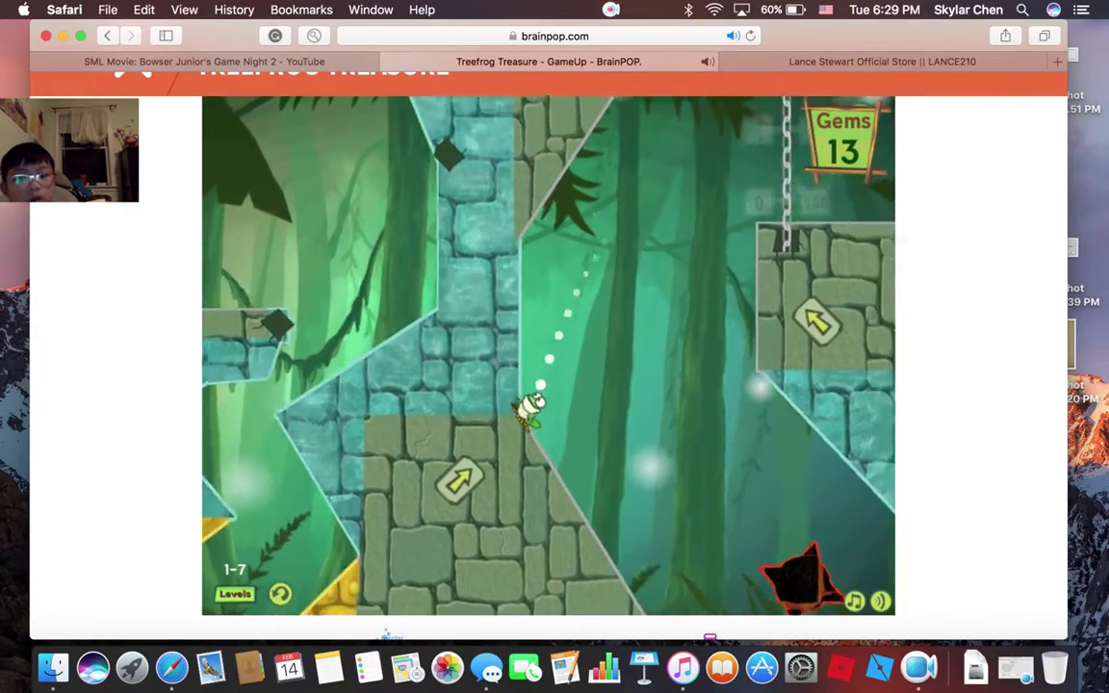
Climb the frog up the stone block and walls of level 1-7
left_click(578, 279)
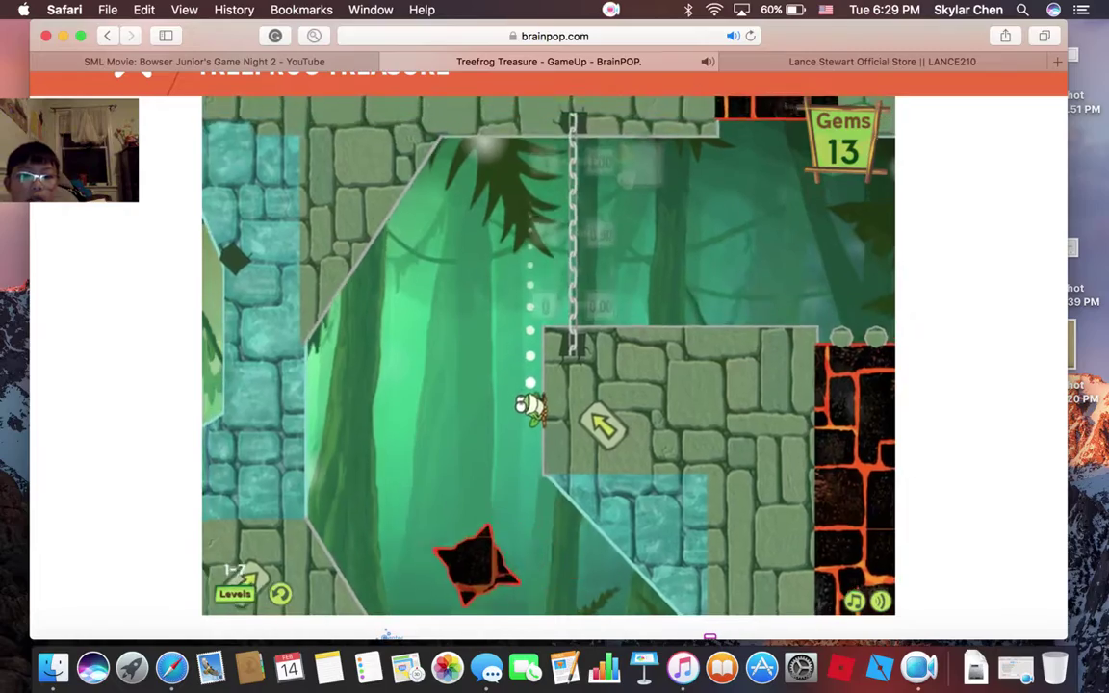
left_click(528, 251)
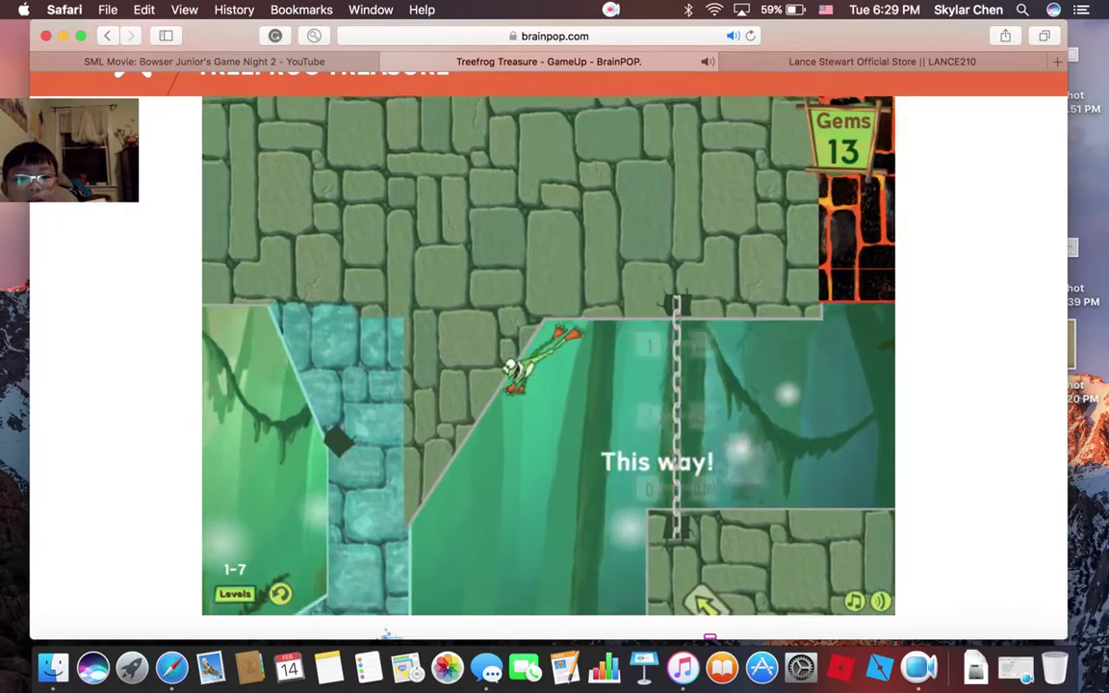
left_click(539, 539)
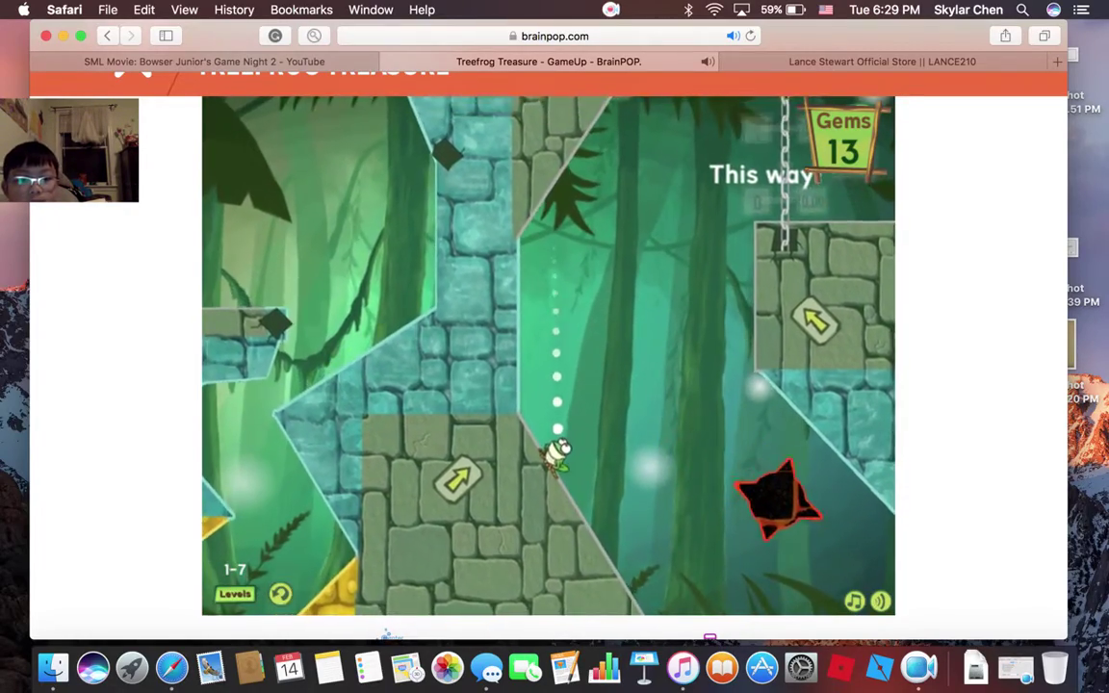
left_click(555, 288)
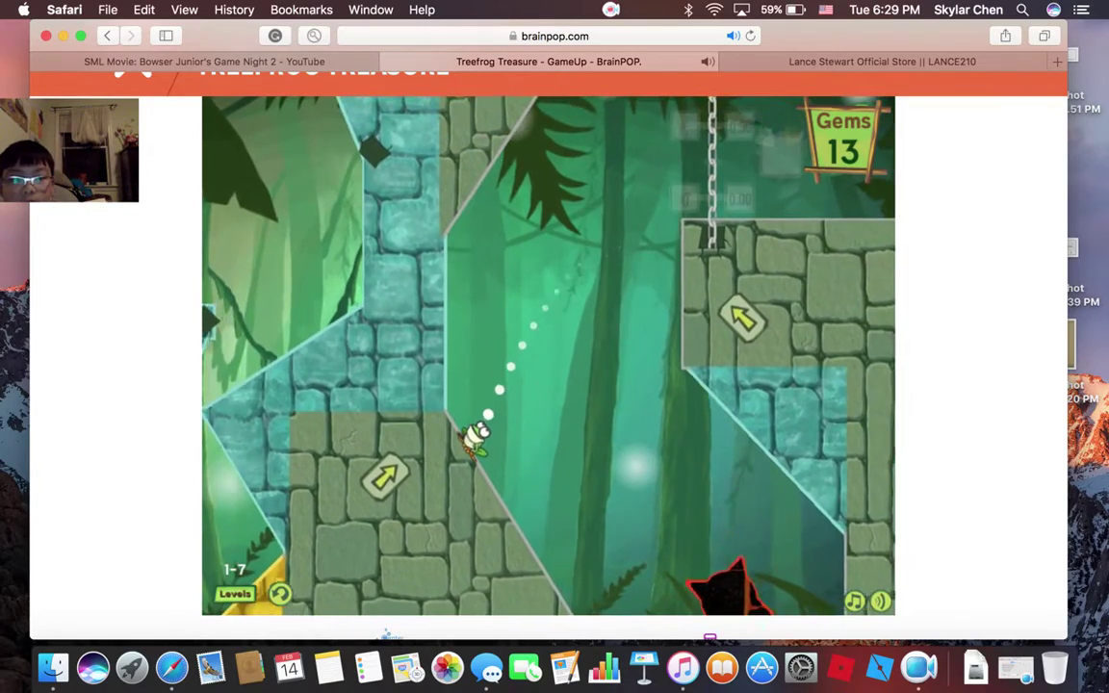
left_click(553, 299)
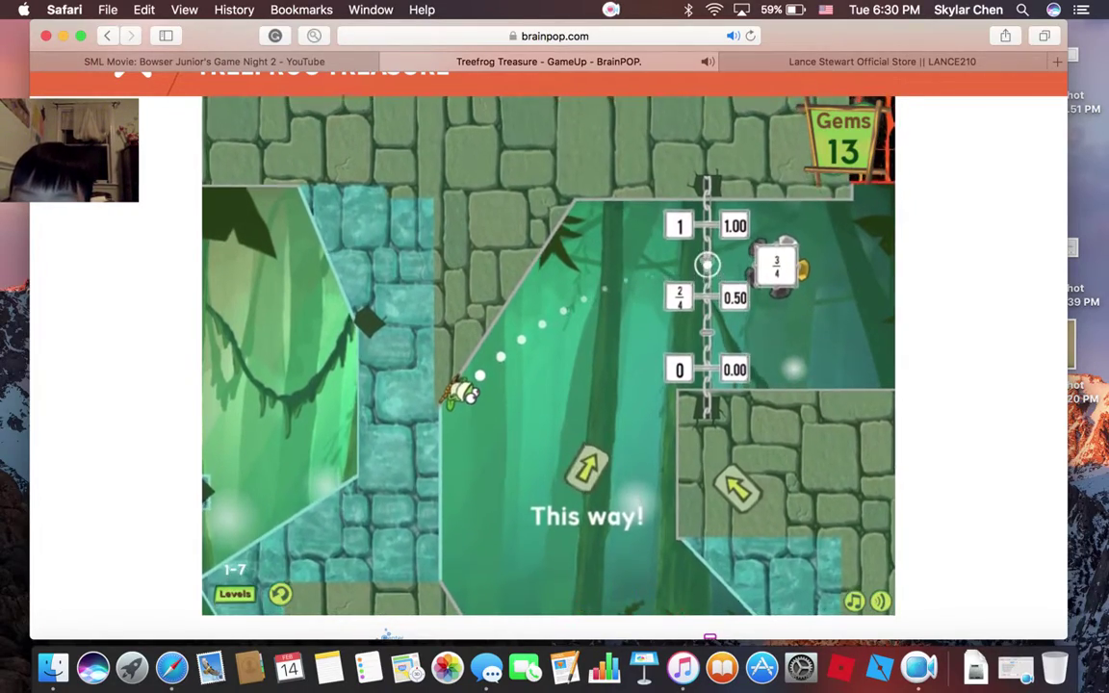
Land on the 3/4 marks, grab the scarab, then start level 1-8 and take a gem
left_click(708, 264)
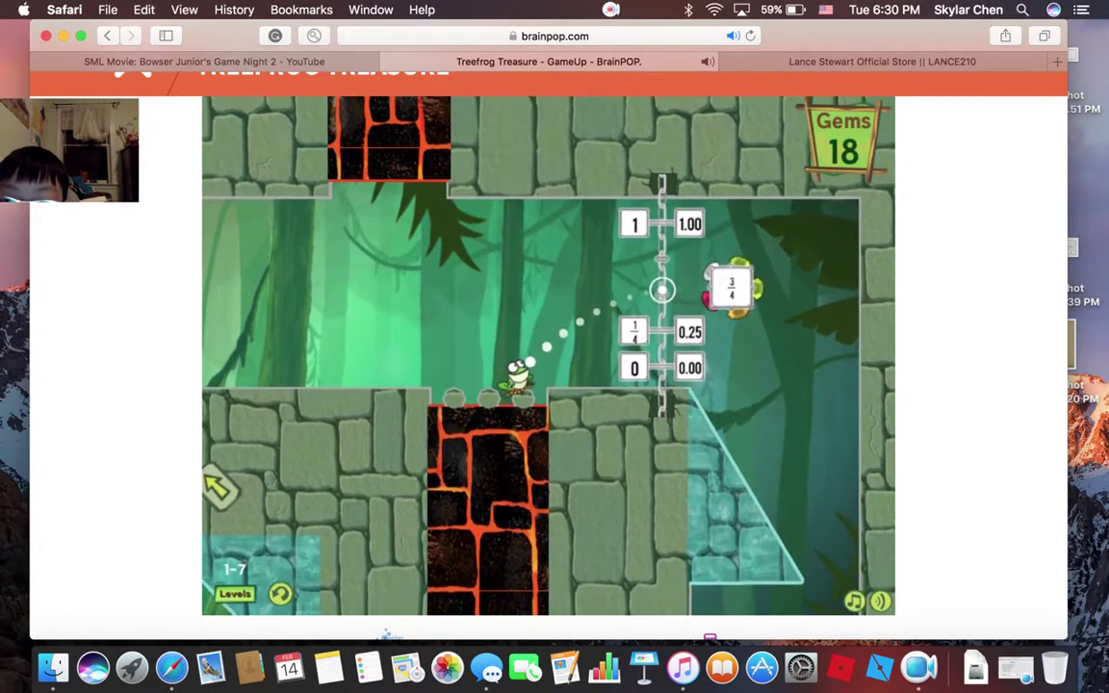
left_click(661, 289)
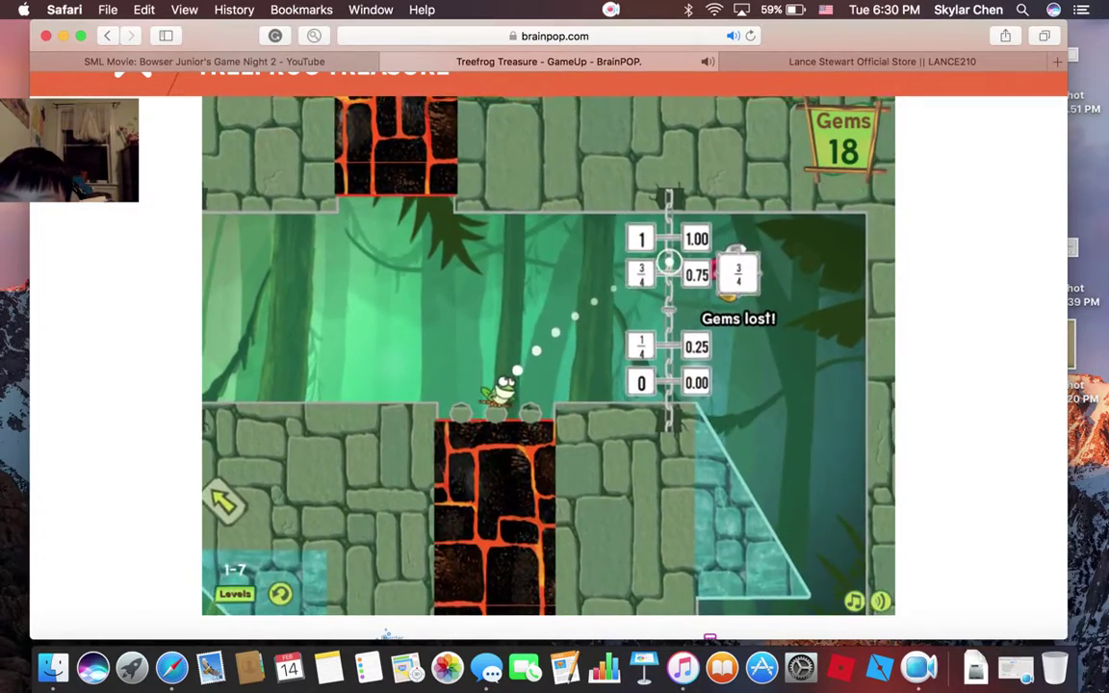
left_click(669, 261)
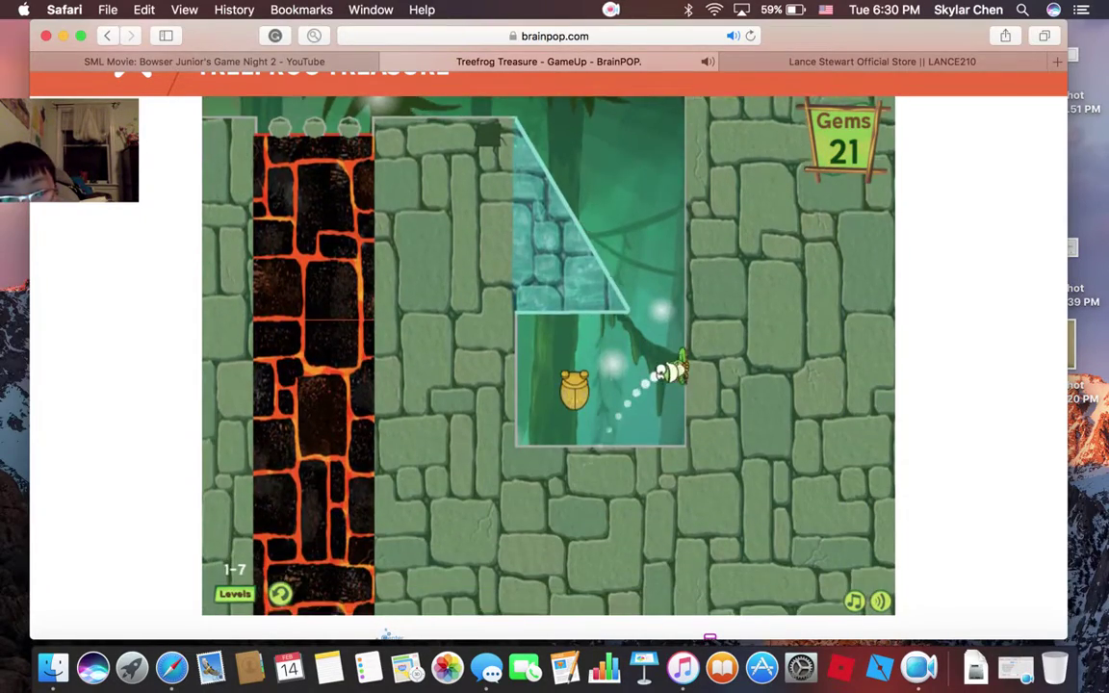
left_click(616, 404)
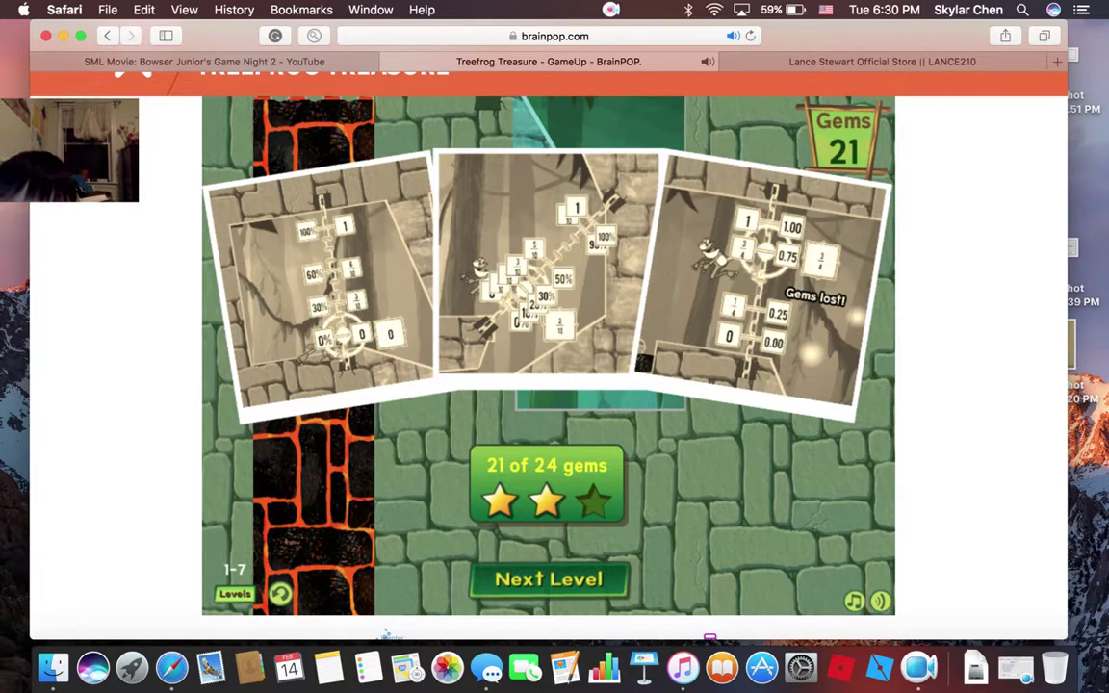
left_click(548, 579)
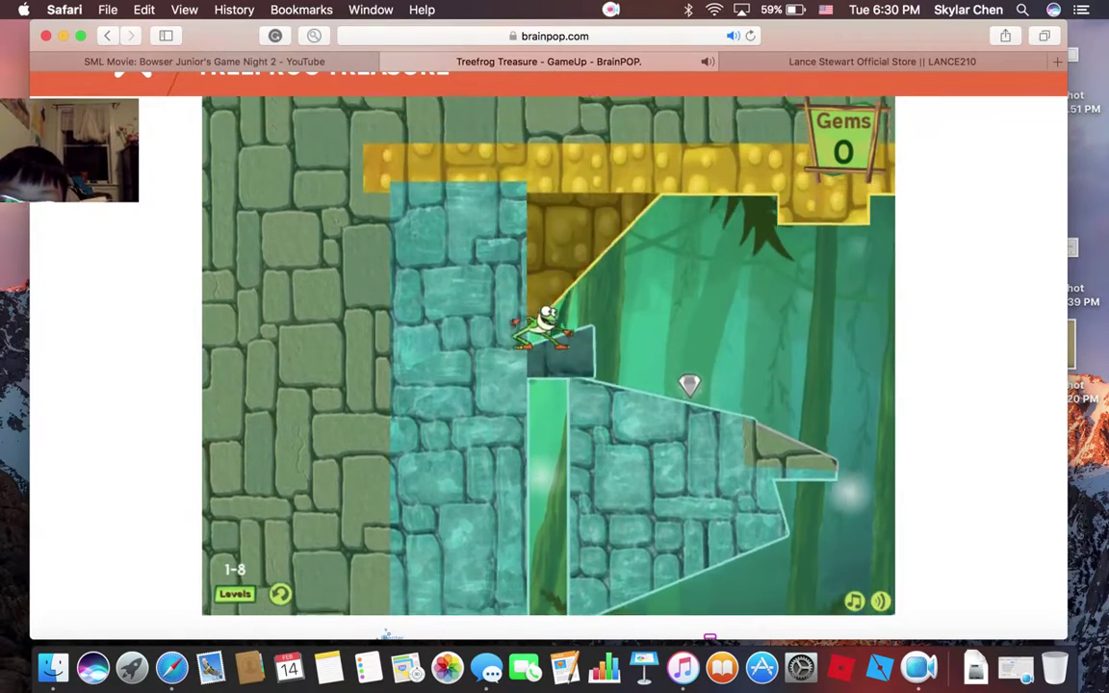
left_click(626, 404)
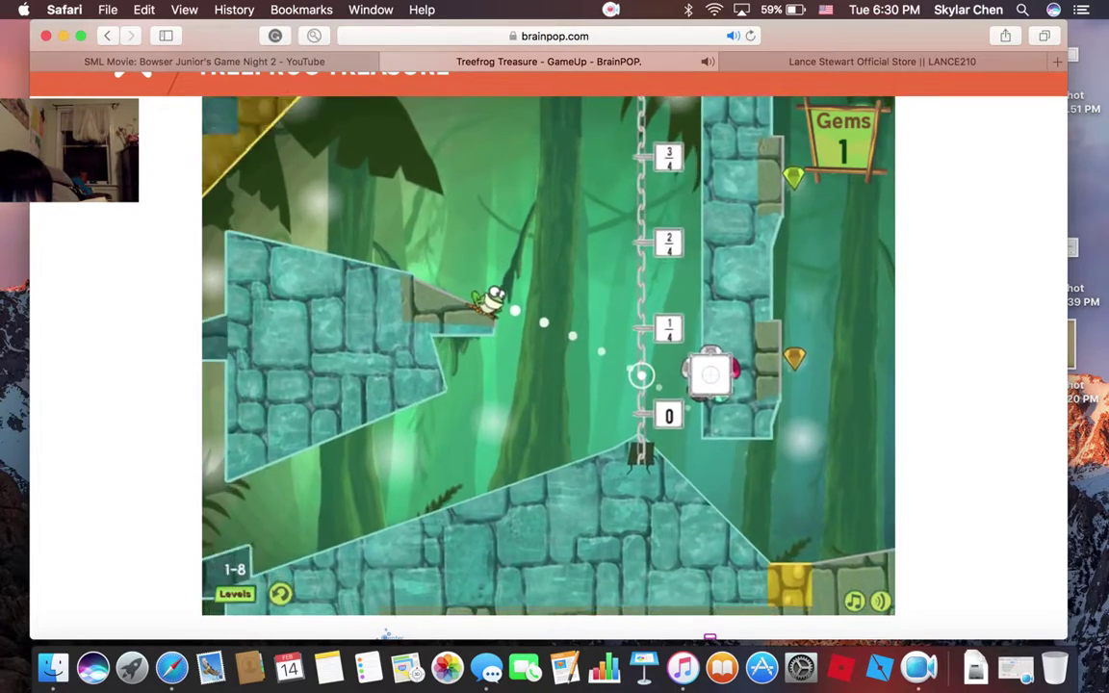
Swing the frog onto and off the rope onto the slope, reaching 18 gems
left_click(643, 398)
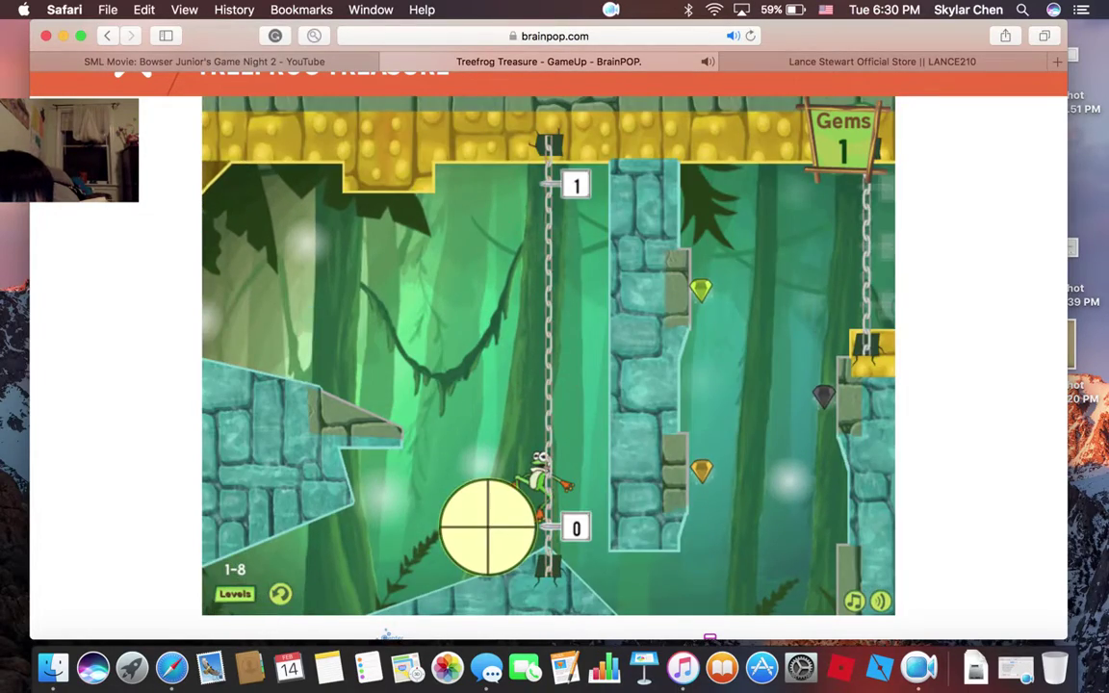
left_click(488, 528)
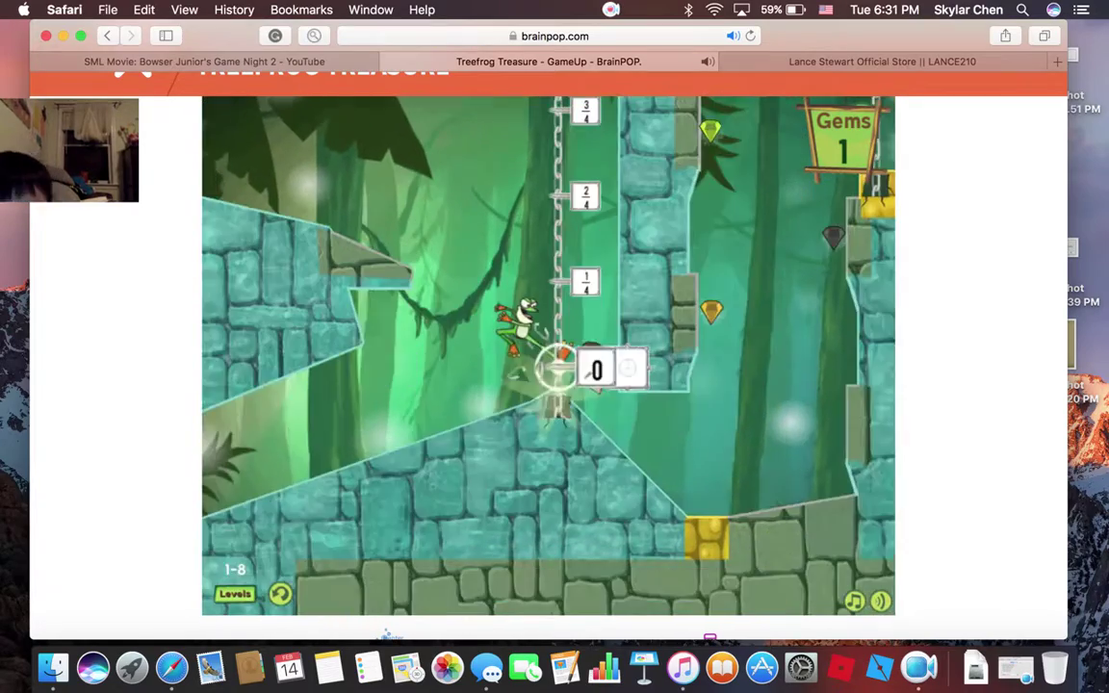
left_click(557, 368)
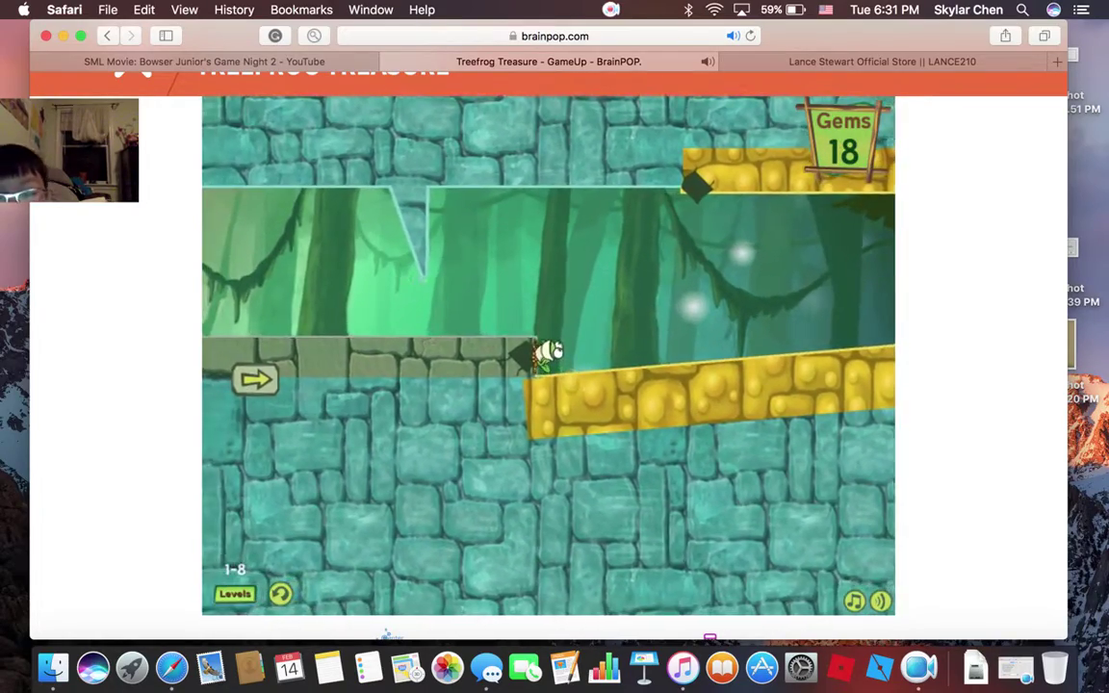
Leap the frog off the sliding platform, up the walls and past the rope, collecting gems
left_click(568, 270)
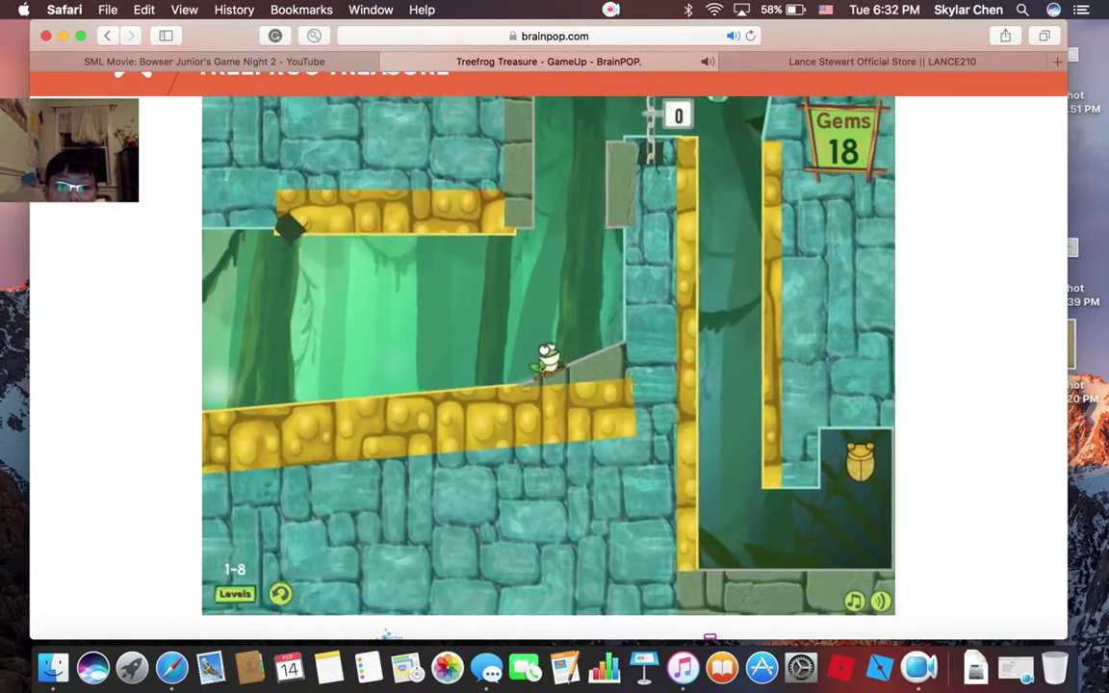
left_click(538, 250)
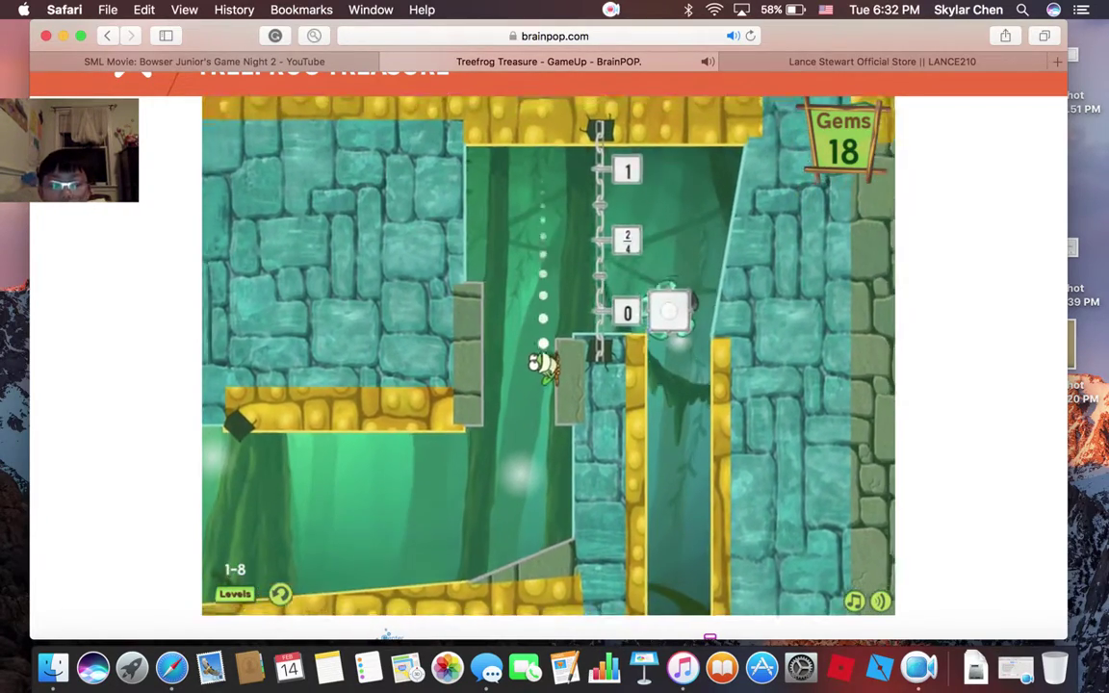
left_click(501, 270)
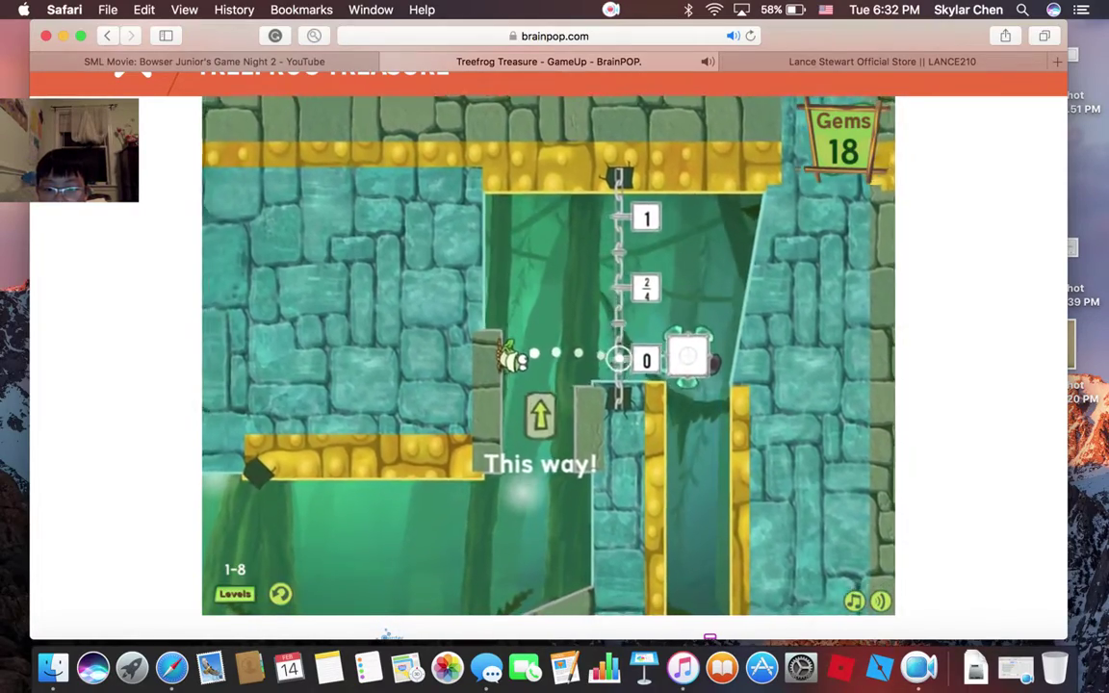
left_click(619, 358)
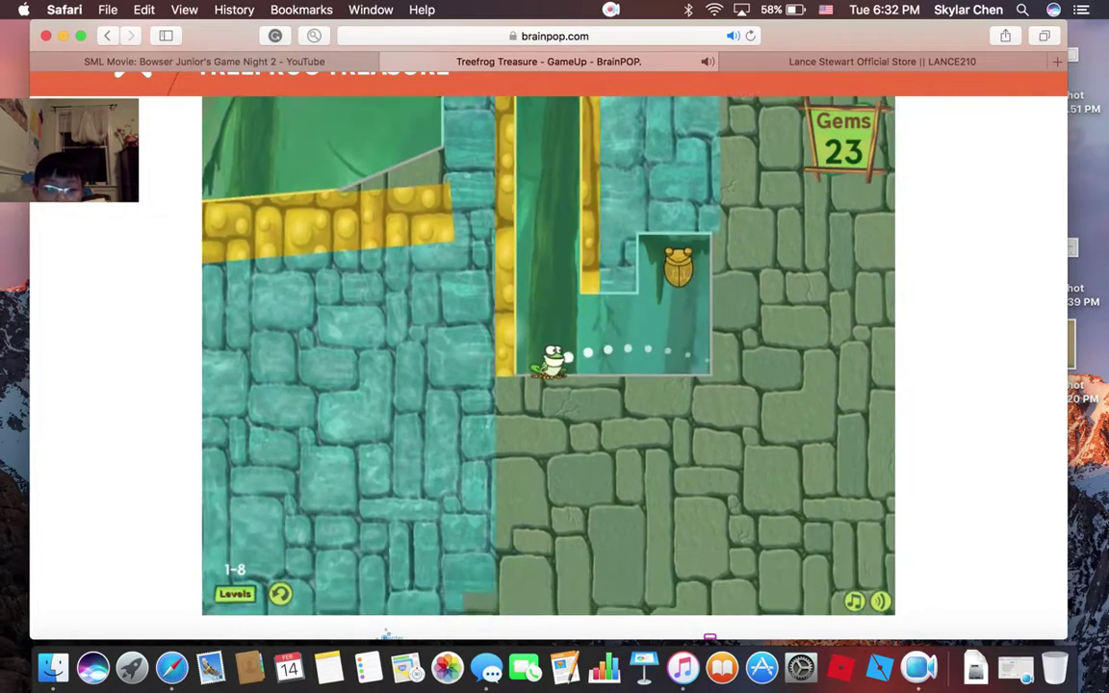
Grab the golden scarab to end level 1-8, then start level 1-9, Wheel on Fire
left_click(688, 355)
left_click(679, 301)
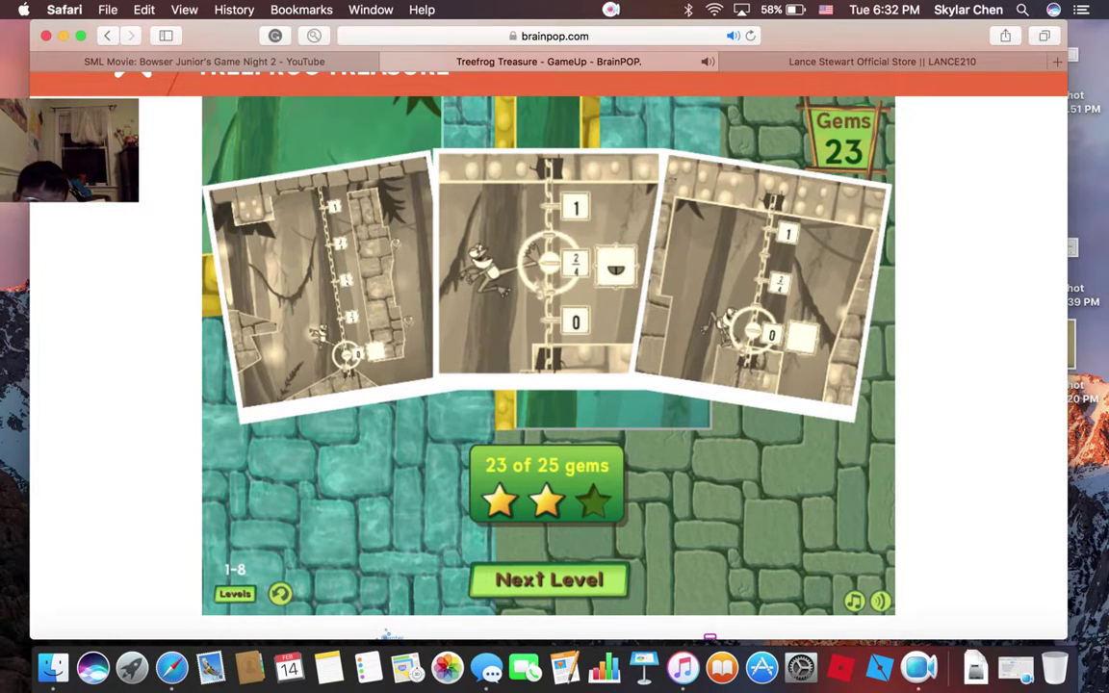
left_click(549, 580)
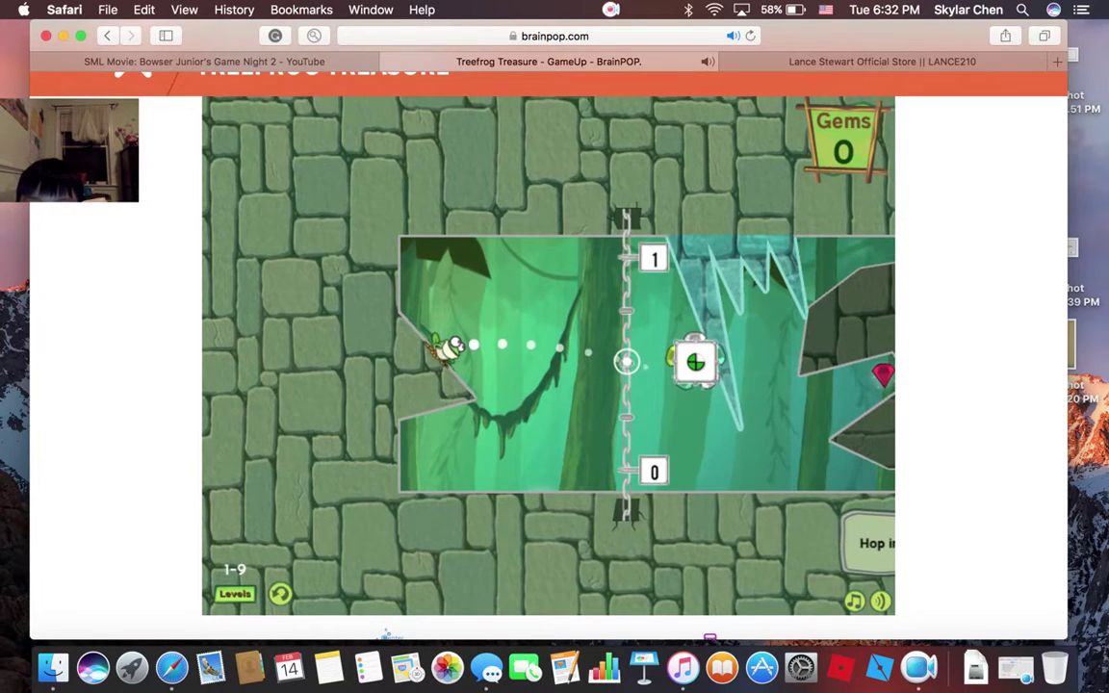
Launch the frog across the rope, into the rock alcove and up the right wall
left_click(626, 326)
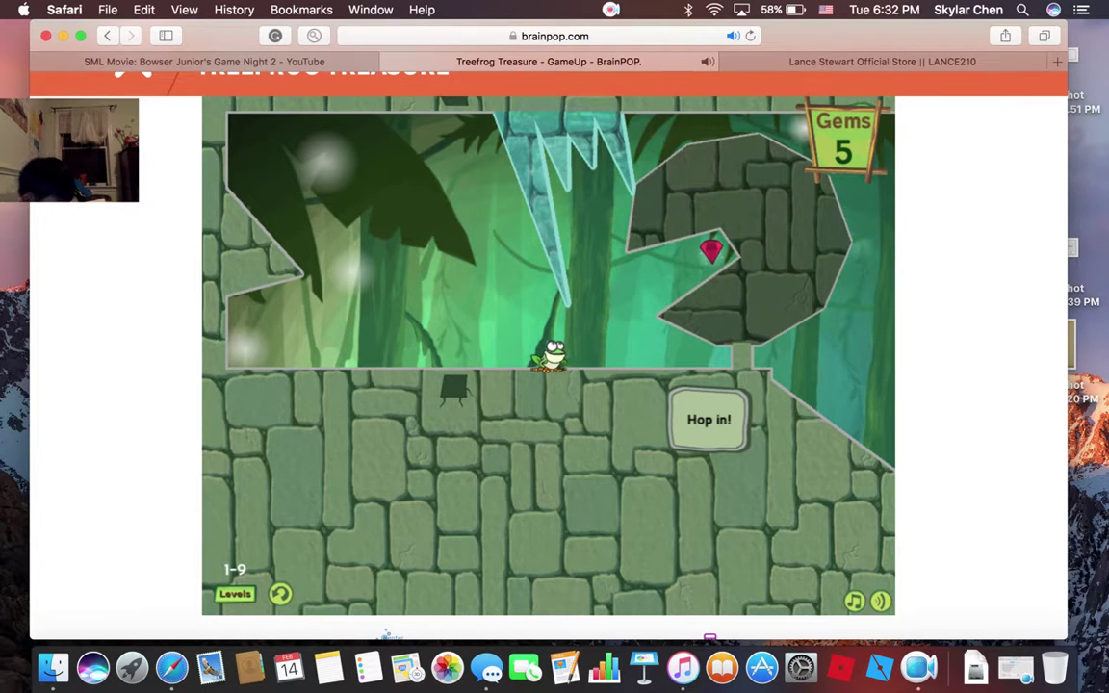
left_click(655, 289)
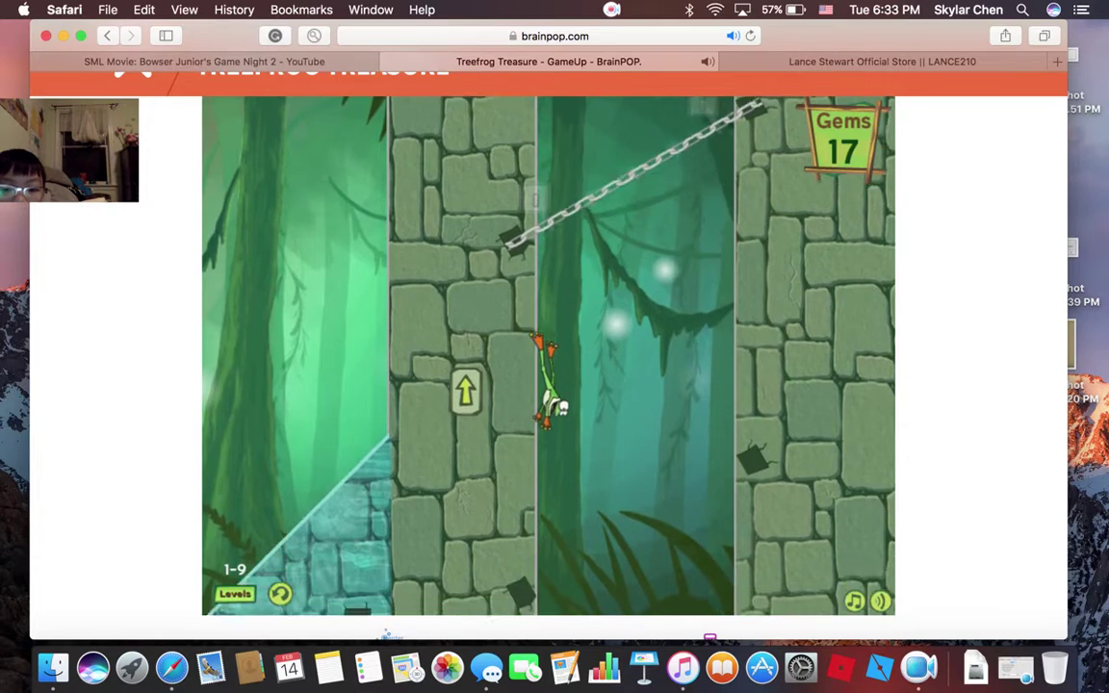
left_click(547, 288)
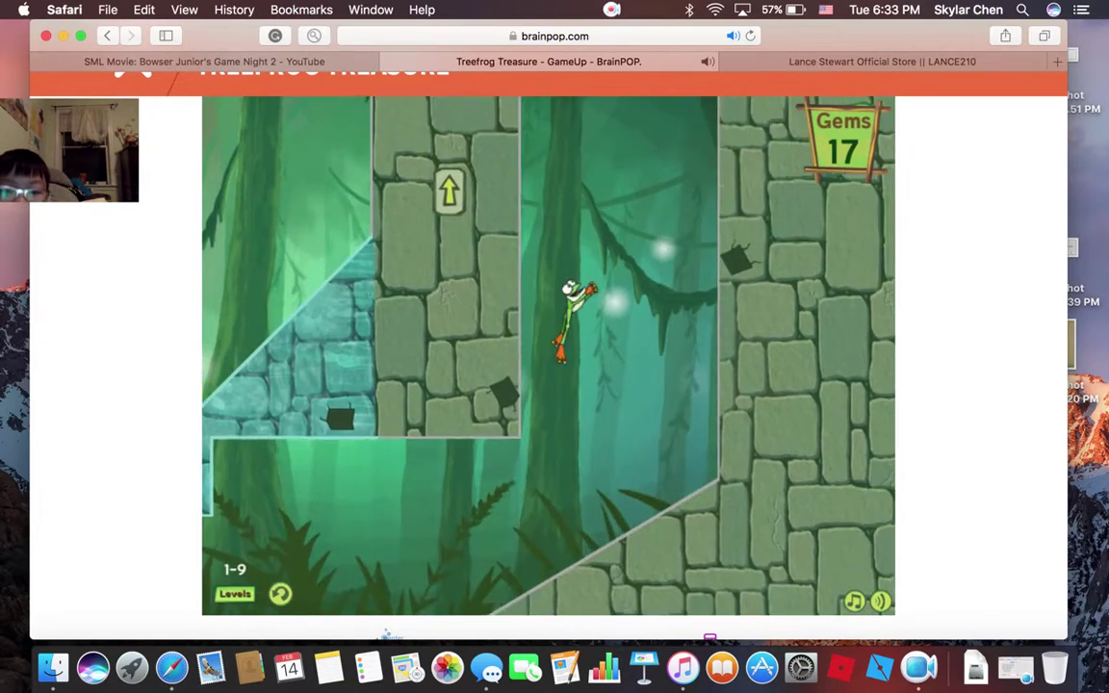
Jump between the walls and chain to collect the last gems and the scarab
left_click(602, 289)
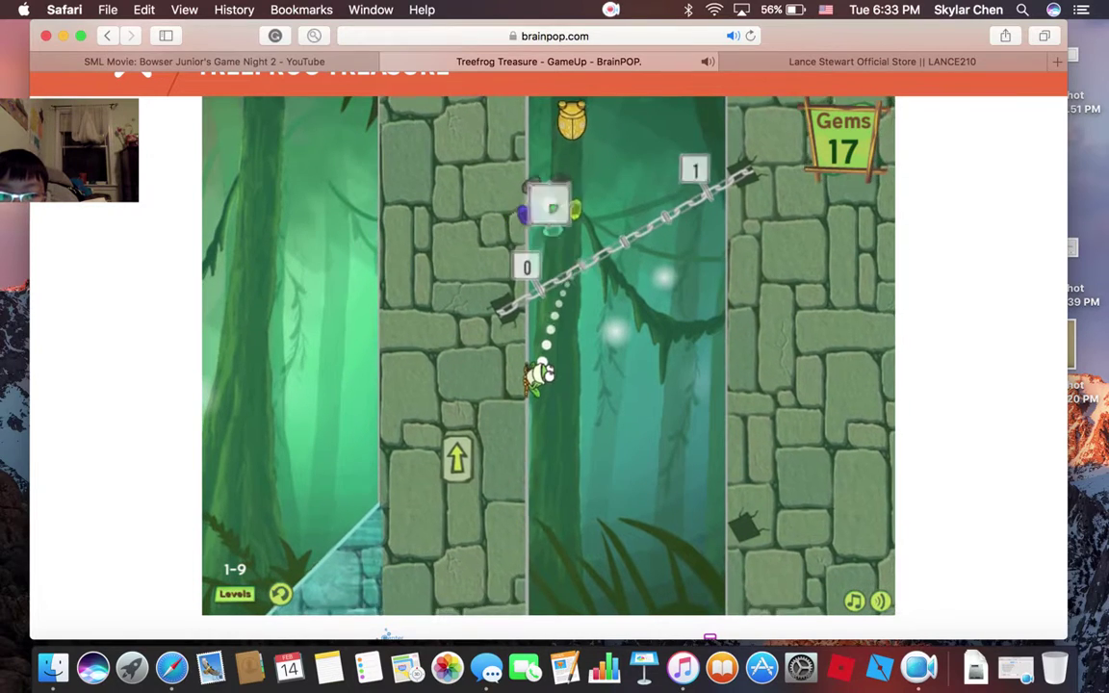
left_click(563, 287)
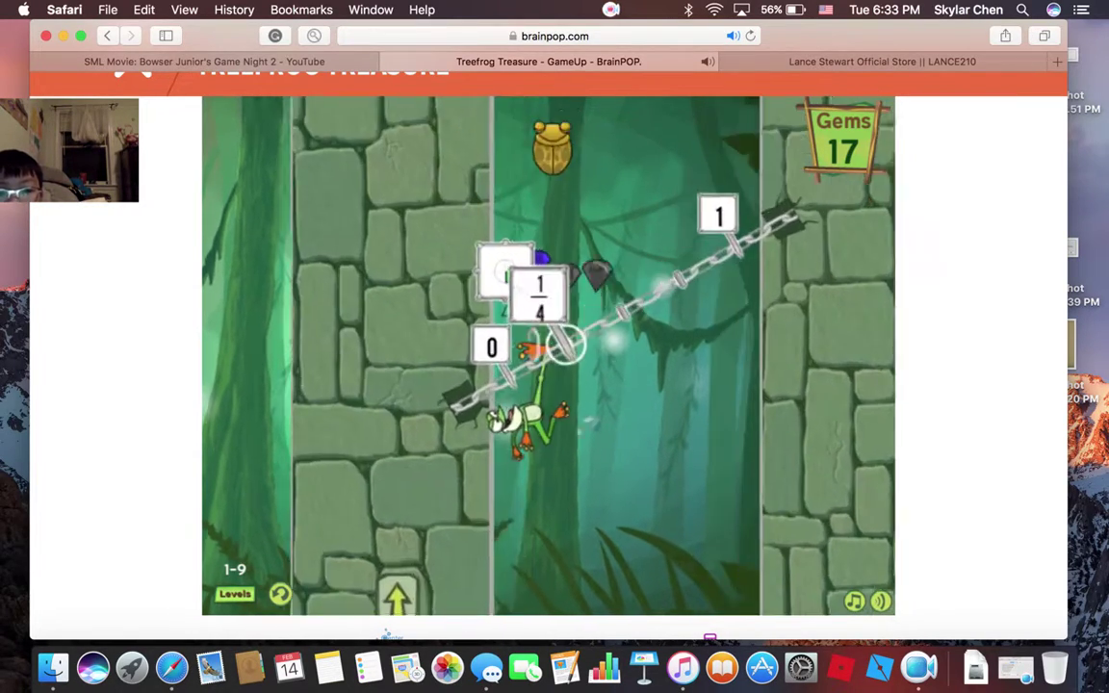
left_click(655, 318)
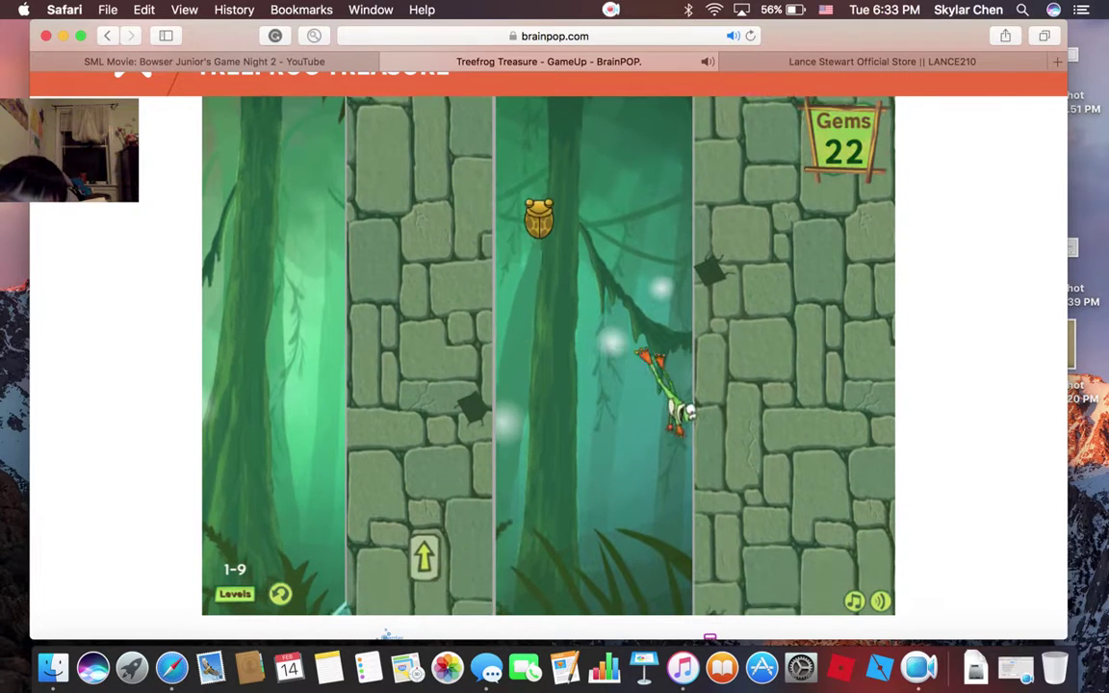
left_click(625, 270)
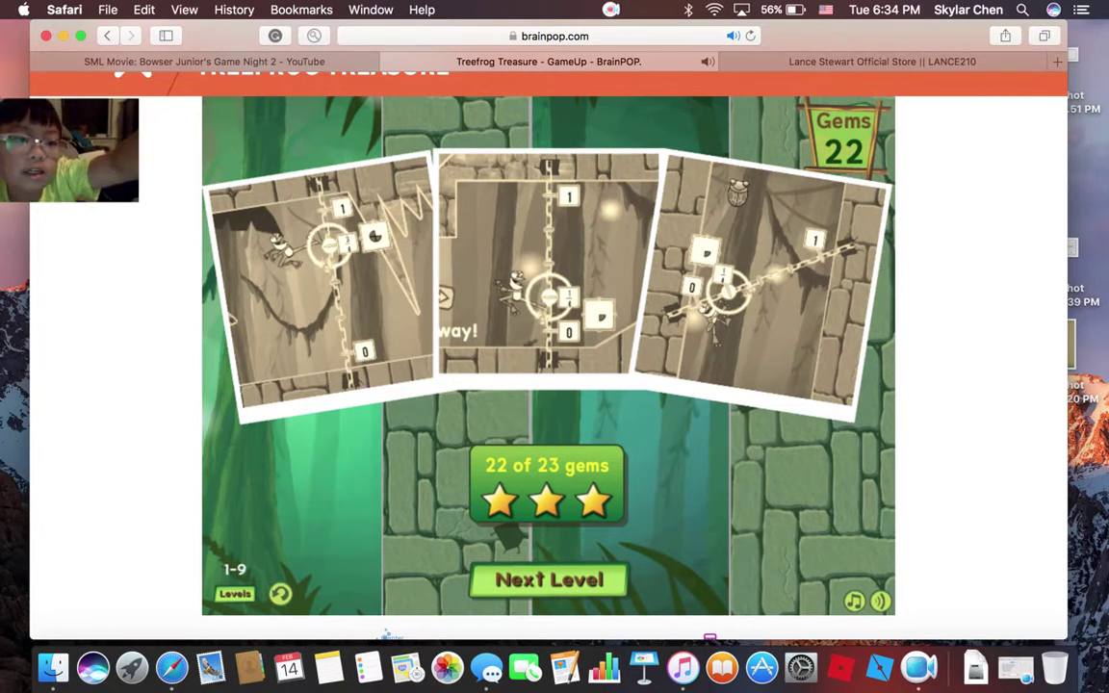
left_click(610, 10)
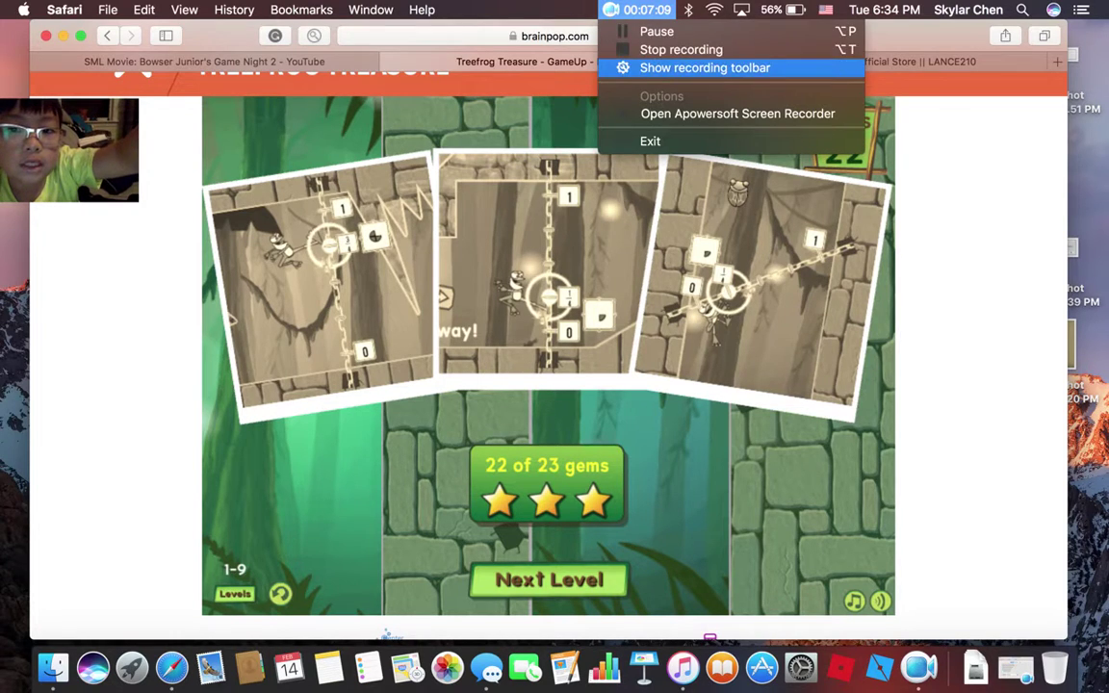